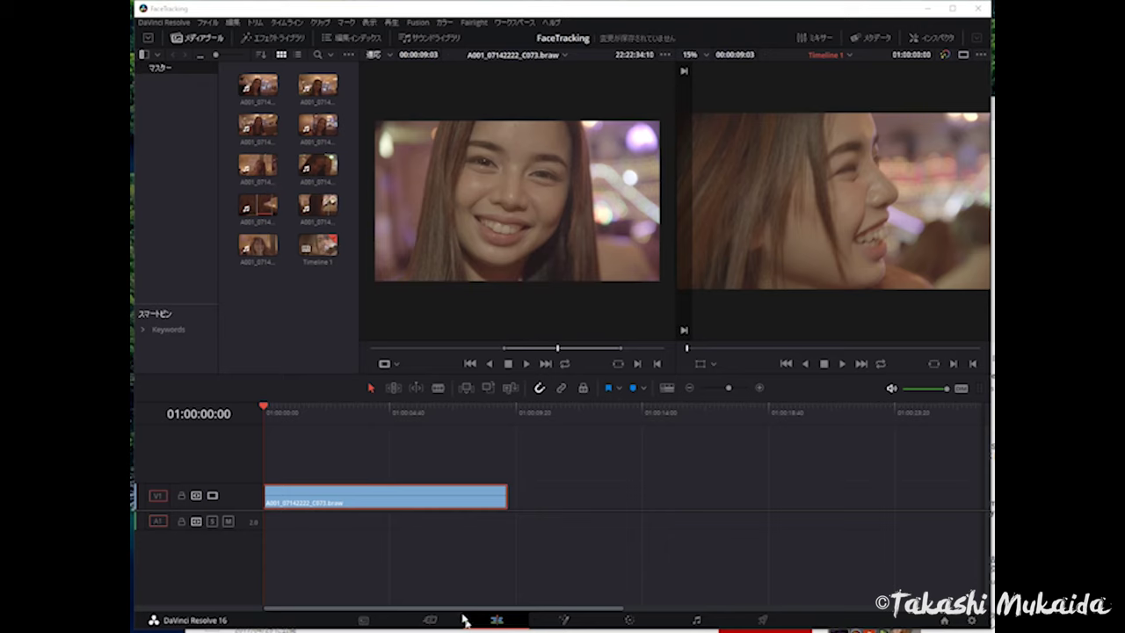
# On the Color page with OpenFX shown, add serial node 02 after node 01.
pyautogui.click(631, 621)
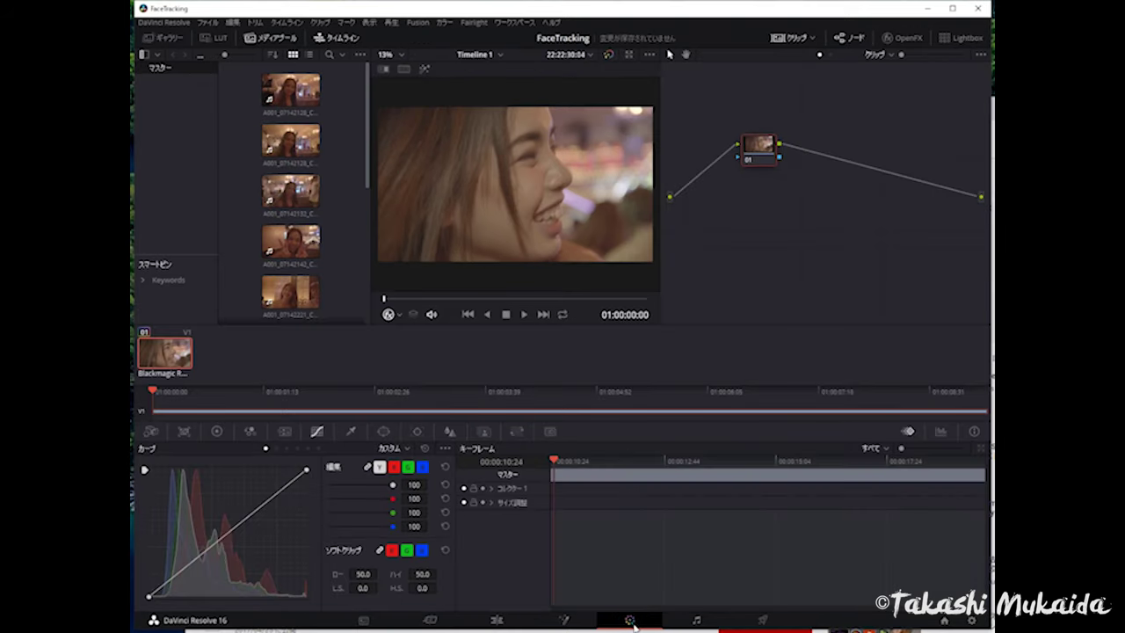
pyautogui.click(901, 38)
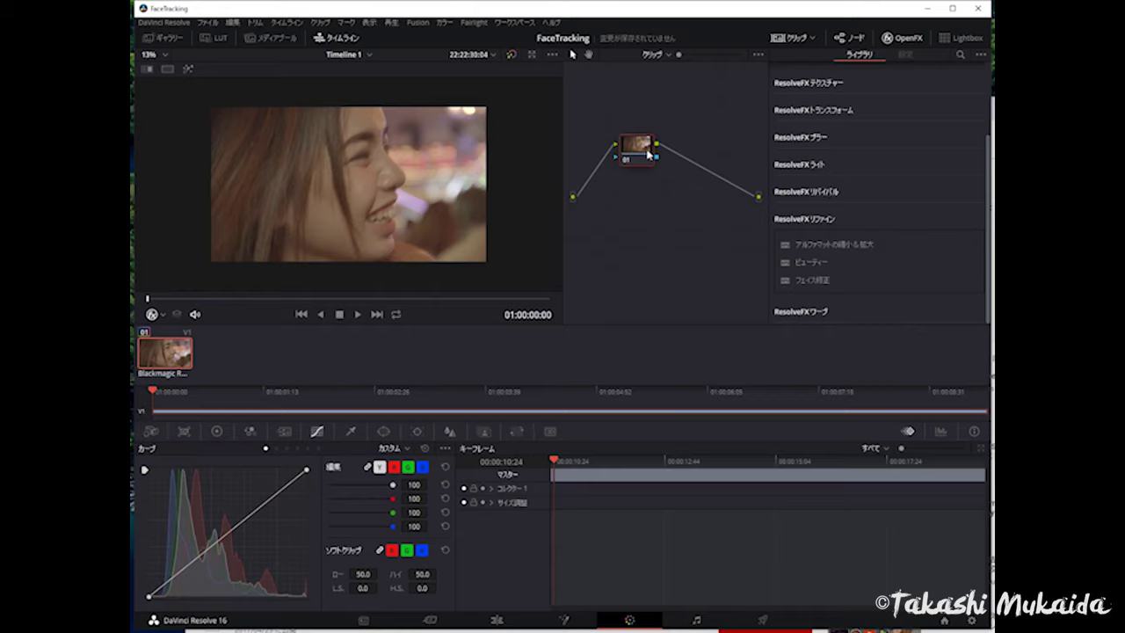
pyautogui.rightClick(649, 154)
pyautogui.click(691, 203)
pyautogui.click(770, 204)
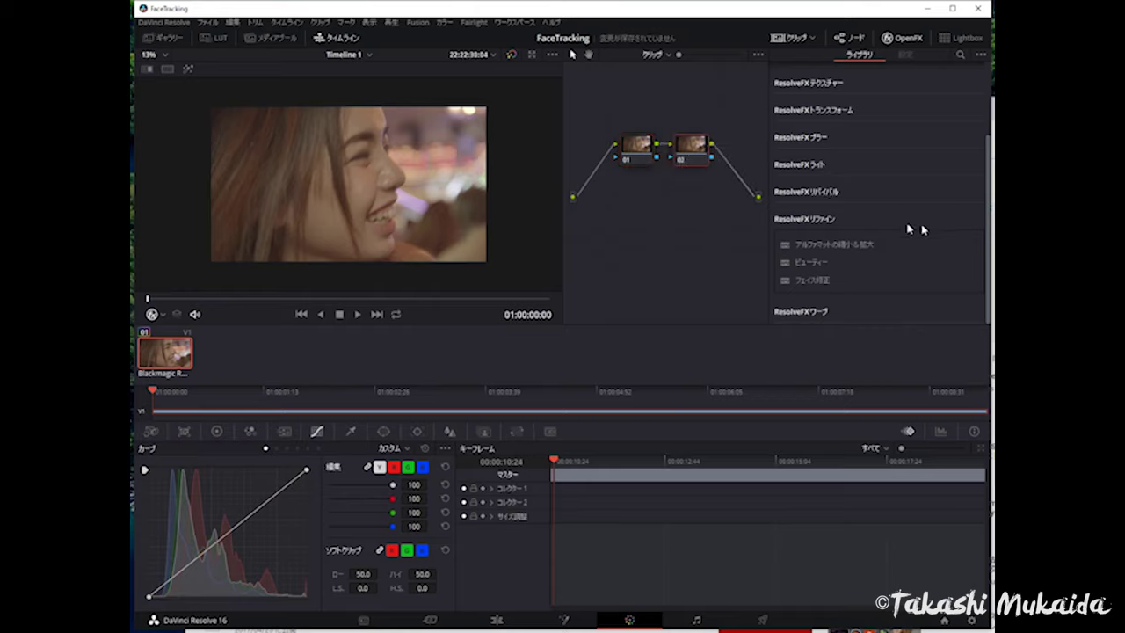
# Apply ResolveFX Refine > Face Refinement to node 02.
pyautogui.scroll(3, 895, 229)
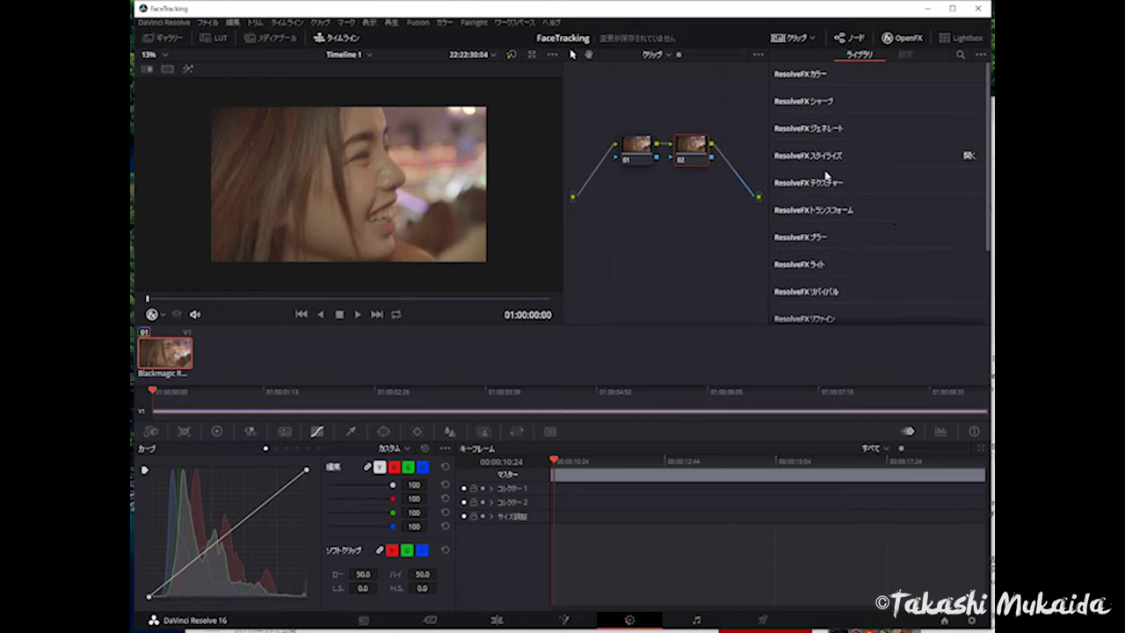
pyautogui.scroll(-3, 829, 233)
pyautogui.click(830, 238)
pyautogui.scroll(-1, 832, 246)
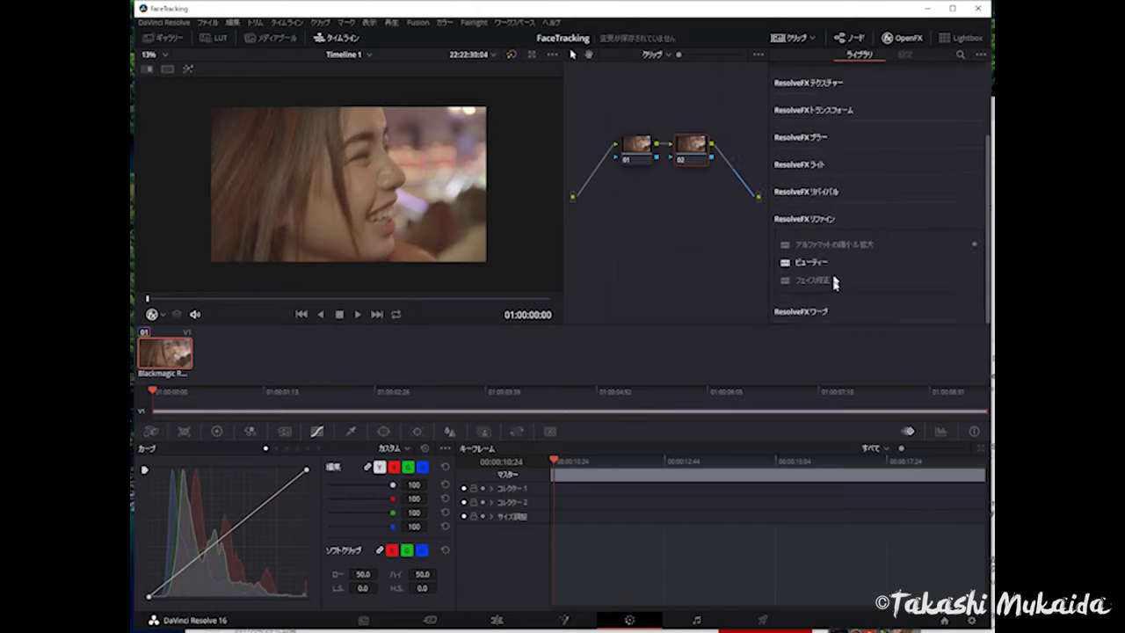
pyautogui.moveTo(802, 281); pyautogui.dragTo(688, 142)
pyautogui.scroll(3, 833, 203)
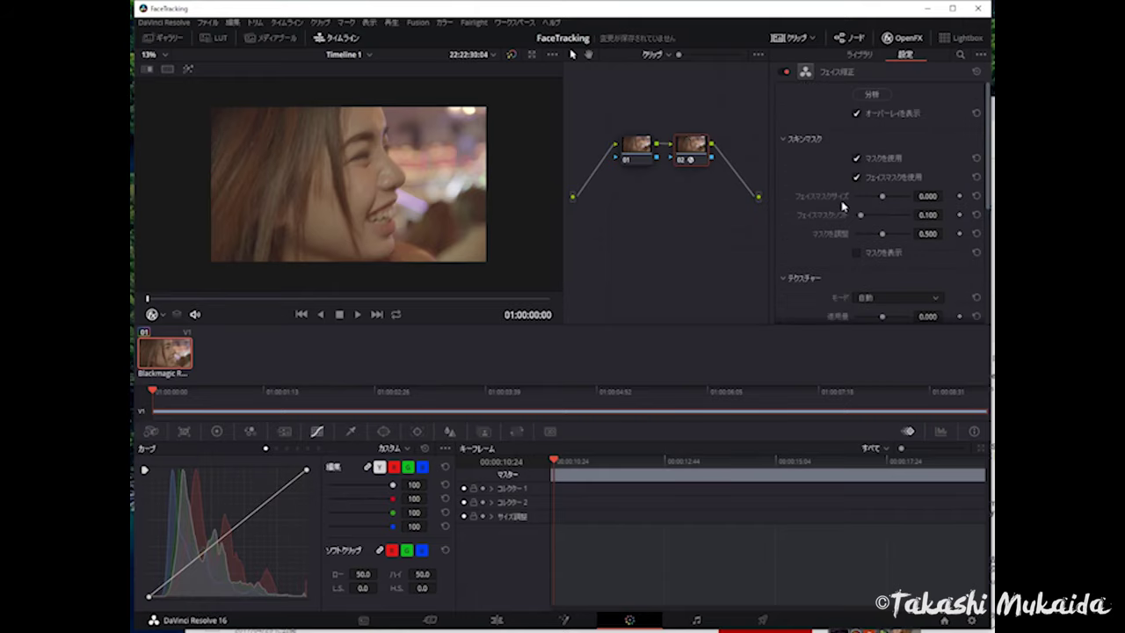
# Run Face Refinement's face analysis, then scrub the clip to verify the landmark tracking.
pyautogui.click(873, 94)
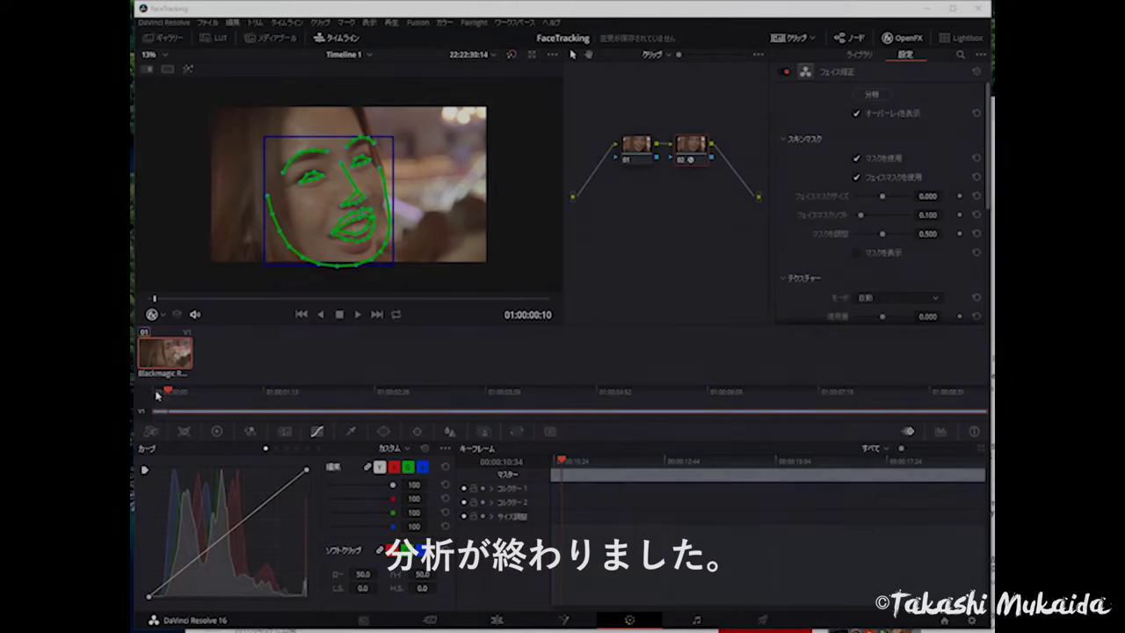
pyautogui.click(371, 393)
pyautogui.moveTo(407, 395)
pyautogui.mouseDown()
pyautogui.moveTo(967, 395)
pyautogui.moveTo(193, 395)
pyautogui.mouseUp()
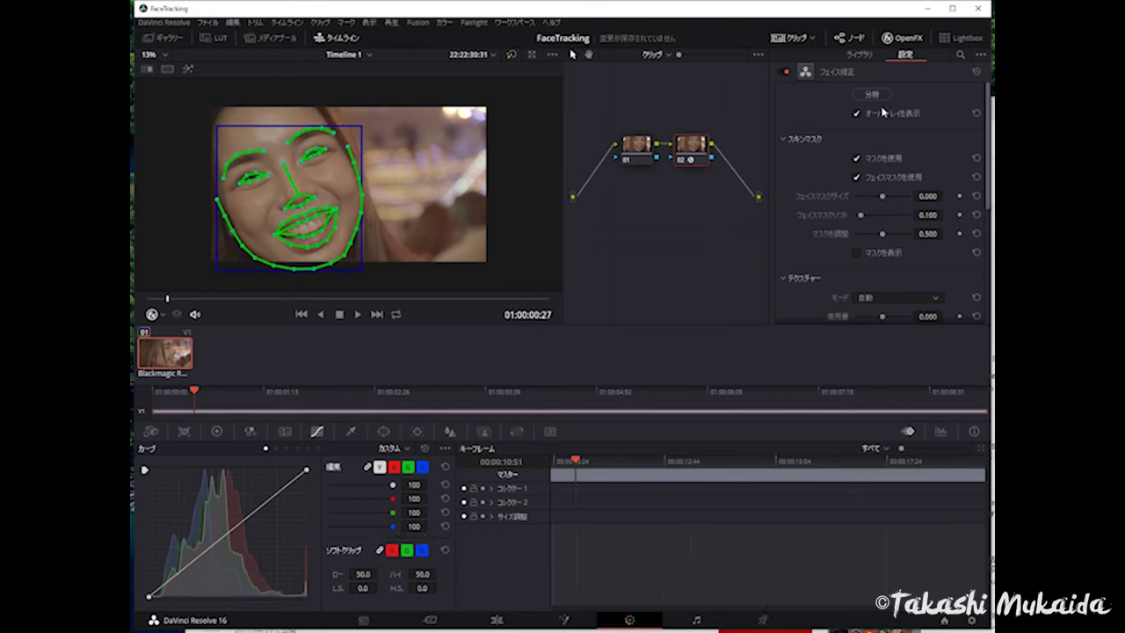
# Hide the face-tracking overlay and preview the face mask in the viewer.
pyautogui.click(873, 112)
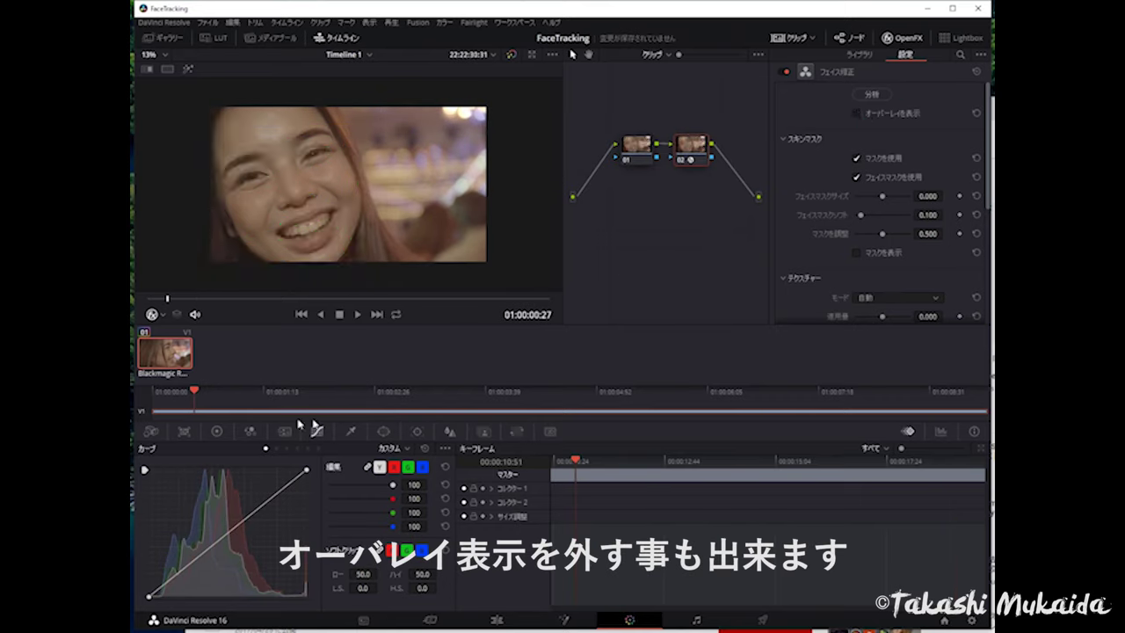
pyautogui.moveTo(197, 392); pyautogui.dragTo(210, 398)
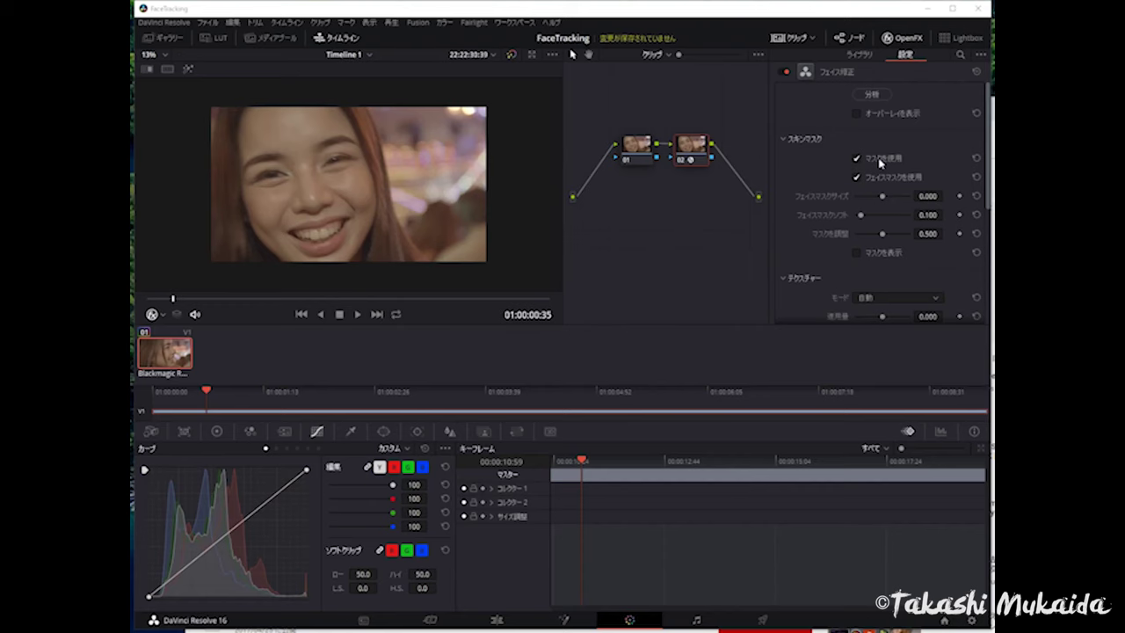
pyautogui.click(883, 253)
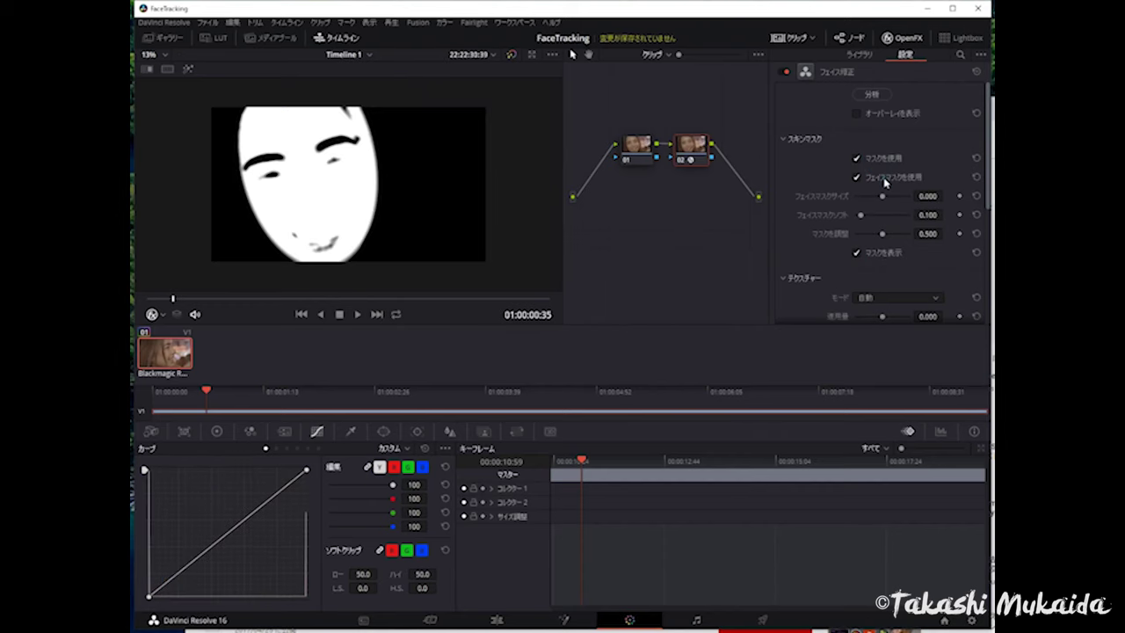
pyautogui.click(885, 182)
pyautogui.click(885, 182)
# Check the mask across the clip and set Texture amount 1.500 and scale 1.000.
pyautogui.moveTo(205, 393)
pyautogui.mouseDown()
pyautogui.moveTo(489, 391)
pyautogui.moveTo(226, 391)
pyautogui.mouseUp()
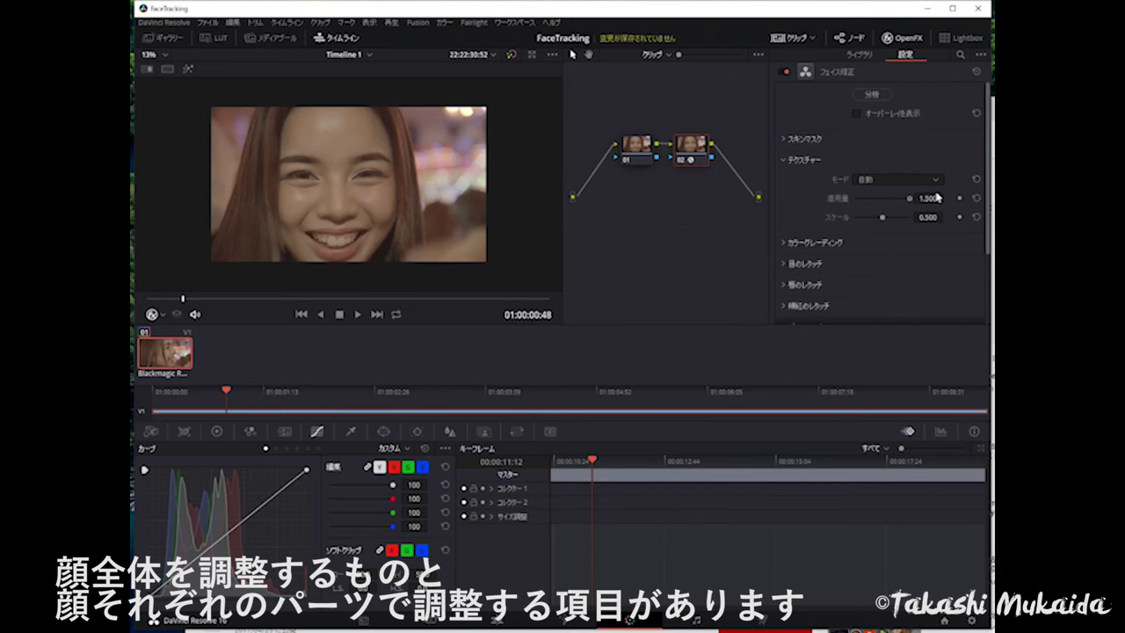
pyautogui.moveTo(882, 199)
pyautogui.mouseDown()
pyautogui.moveTo(827, 217)
pyautogui.moveTo(922, 214)
pyautogui.moveTo(961, 195)
pyautogui.mouseUp()
pyautogui.moveTo(856, 217); pyautogui.dragTo(949, 217)
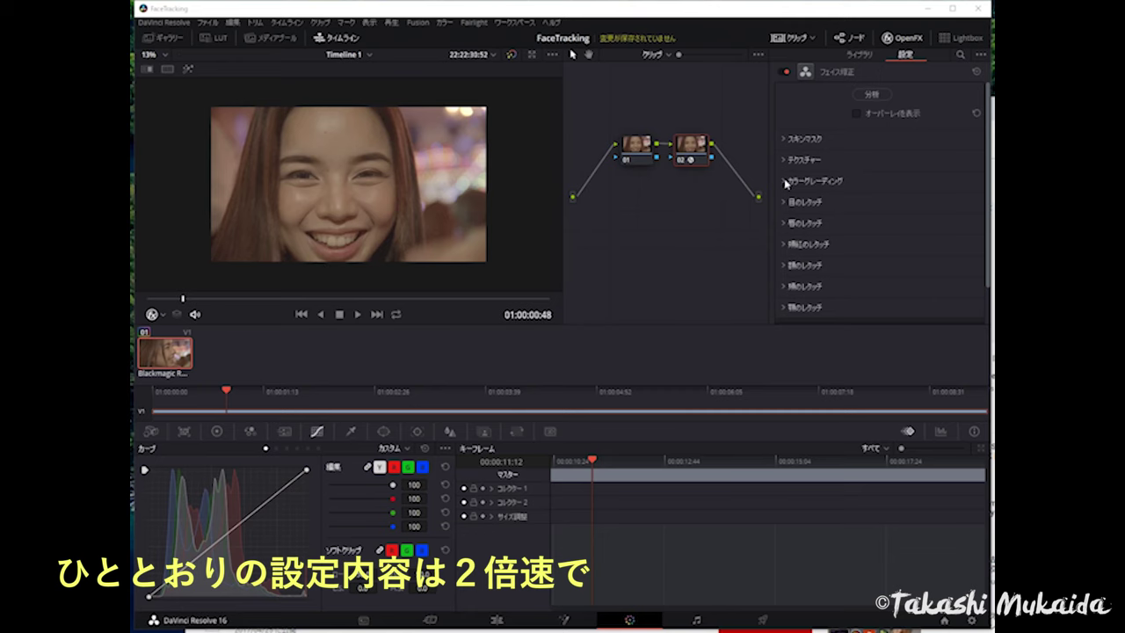
# Expand face Color Grading, try lowering the midtones, then reset them to zero.
pyautogui.click(787, 181)
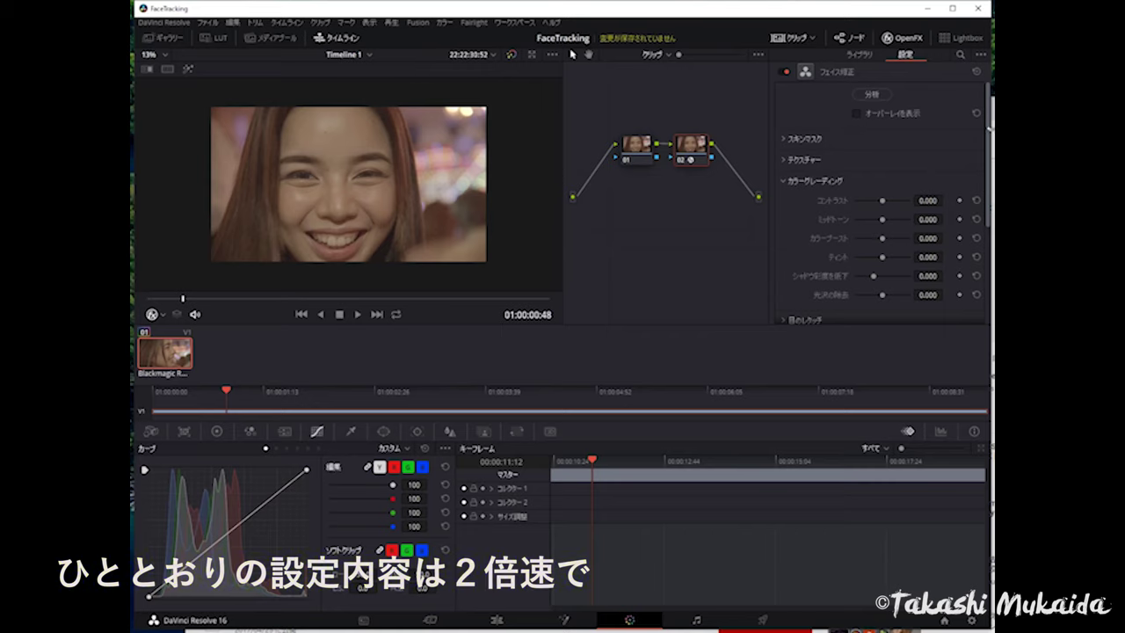
pyautogui.scroll(-2, 989, 129)
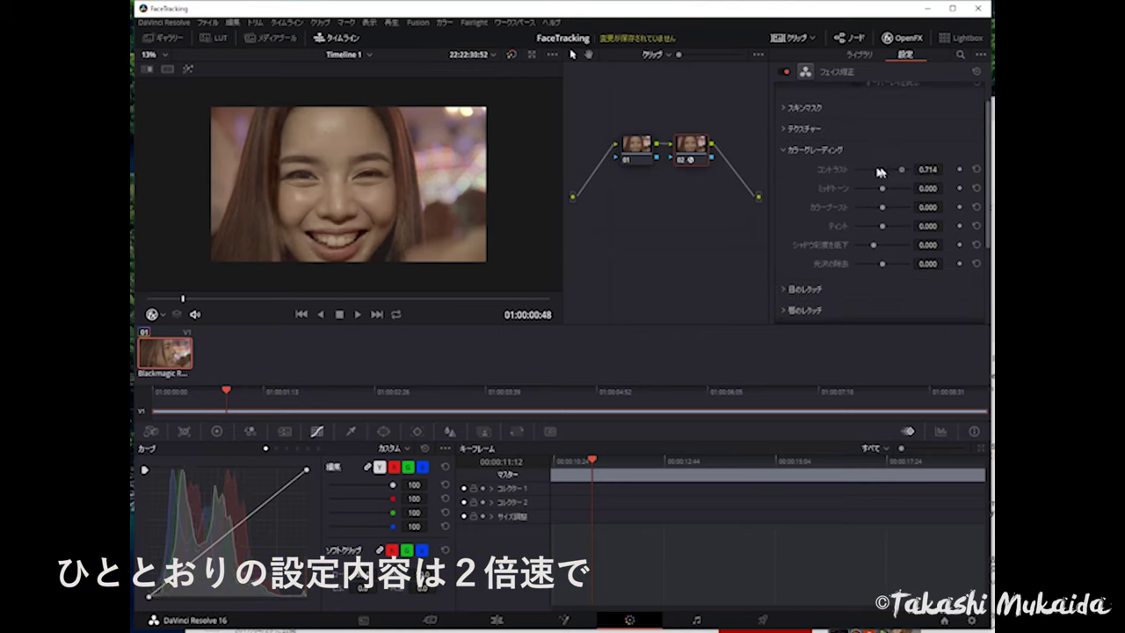
pyautogui.moveTo(892, 192); pyautogui.dragTo(882, 188)
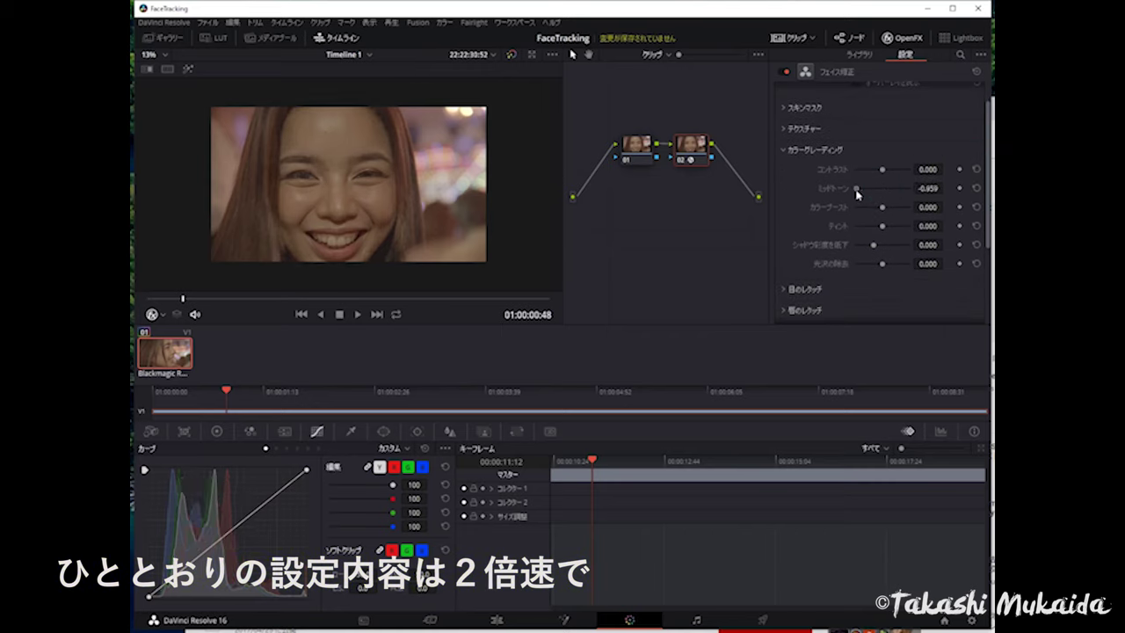
pyautogui.click(976, 188)
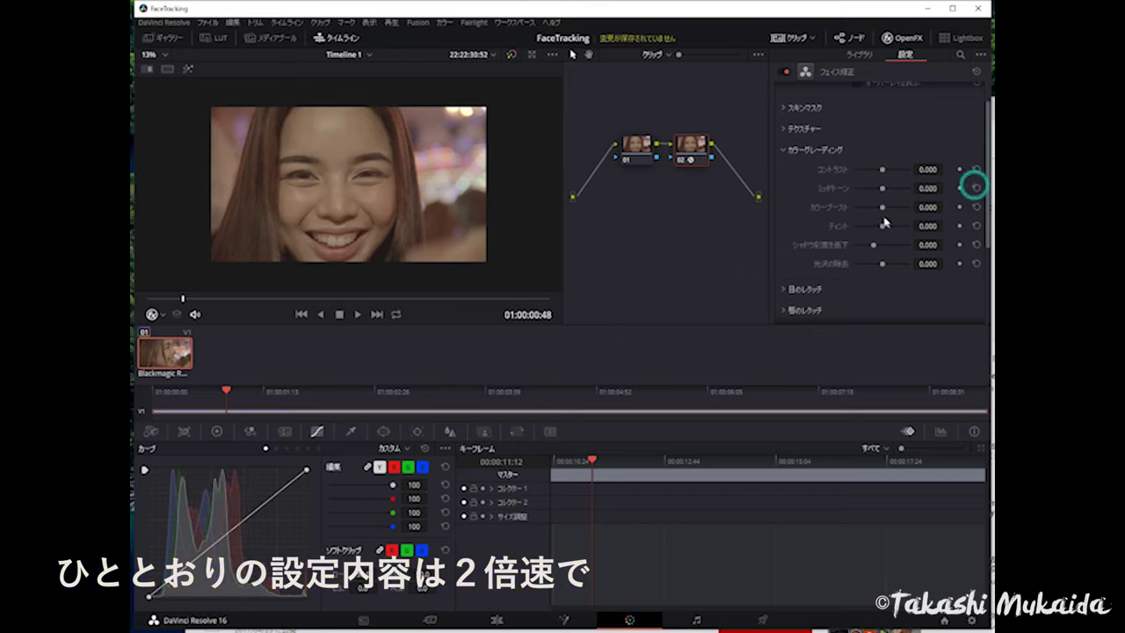
# Try a lower Color Boost, then reset color boost, tint and shadow to zero.
pyautogui.moveTo(881, 208)
pyautogui.mouseDown()
pyautogui.moveTo(864, 215)
pyautogui.moveTo(872, 248)
pyautogui.moveTo(851, 250)
pyautogui.moveTo(839, 274)
pyautogui.moveTo(922, 284)
pyautogui.mouseUp()
pyautogui.click(975, 206)
pyautogui.click(975, 226)
pyautogui.click(978, 244)
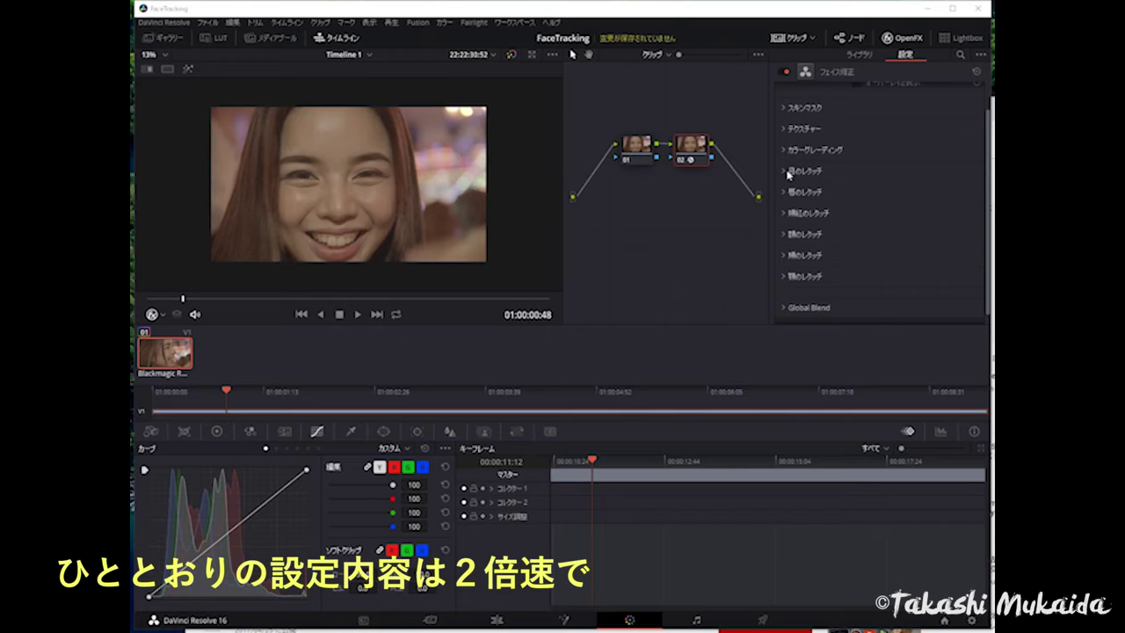
# Try eye sharpening, brightening, eye light and dark circle removal, resetting each to zero.
pyautogui.click(785, 171)
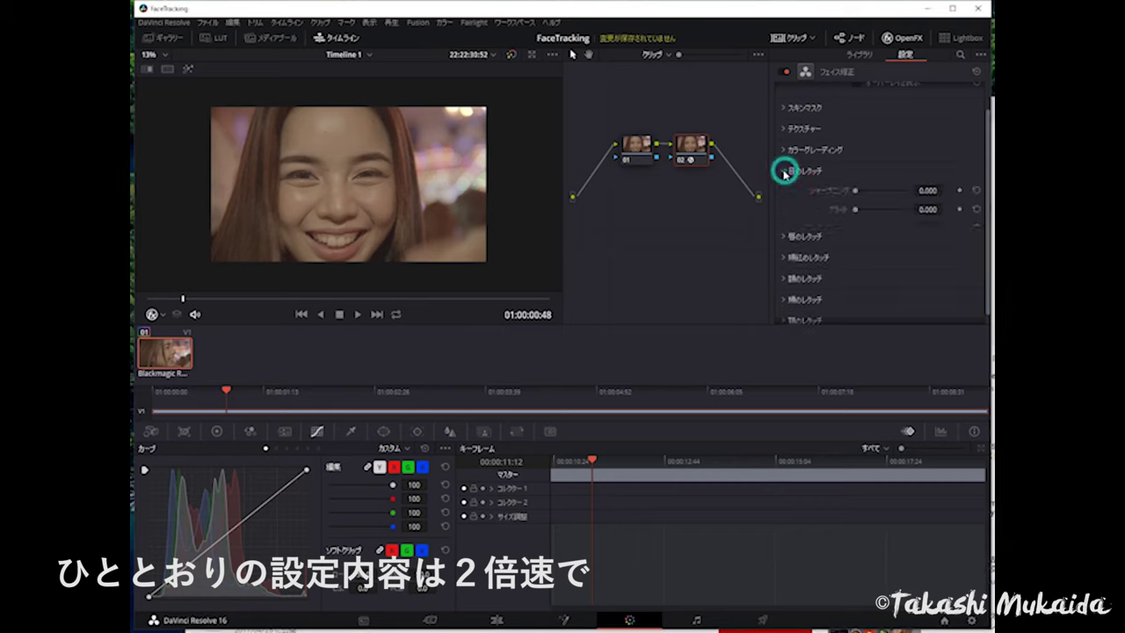
pyautogui.moveTo(856, 190)
pyautogui.mouseDown()
pyautogui.moveTo(897, 194)
pyautogui.moveTo(806, 213)
pyautogui.moveTo(893, 211)
pyautogui.mouseUp()
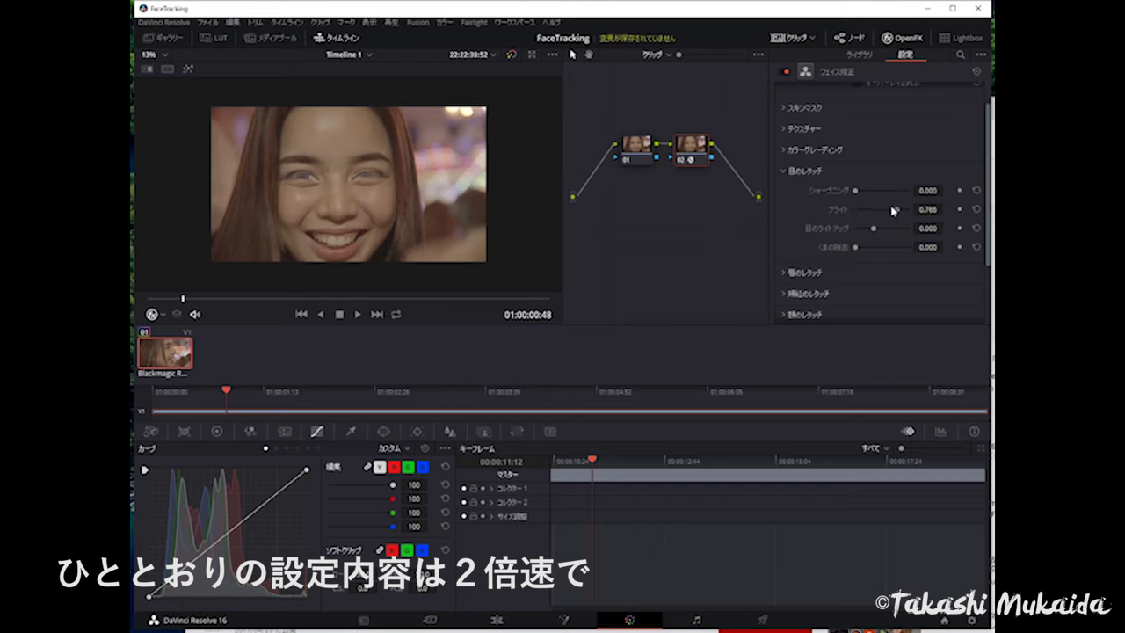
pyautogui.click(975, 210)
pyautogui.moveTo(873, 228)
pyautogui.mouseDown()
pyautogui.moveTo(891, 231)
pyautogui.moveTo(706, 280)
pyautogui.mouseUp()
pyautogui.click(976, 229)
pyautogui.moveTo(856, 248); pyautogui.dragTo(899, 250)
pyautogui.click(975, 247)
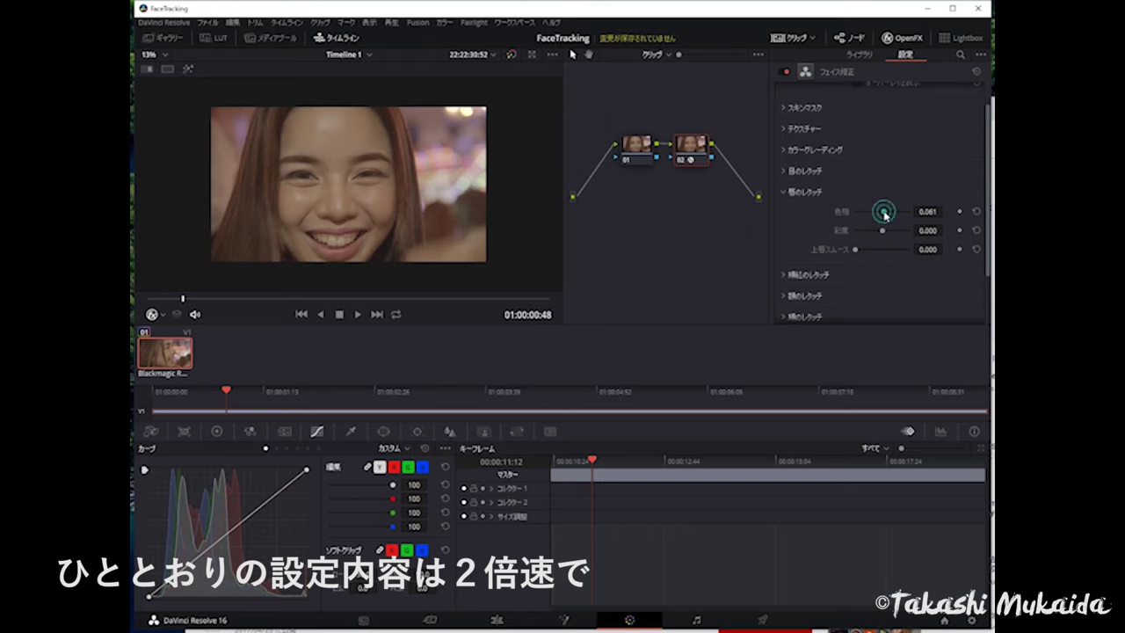
# Try shifting the lip hue and desaturating the lips, resetting both to 0.000.
pyautogui.moveTo(885, 213); pyautogui.dragTo(916, 212)
pyautogui.click(976, 212)
pyautogui.moveTo(888, 230)
pyautogui.mouseDown()
pyautogui.moveTo(879, 237)
pyautogui.moveTo(905, 251)
pyautogui.mouseUp()
pyautogui.click(976, 230)
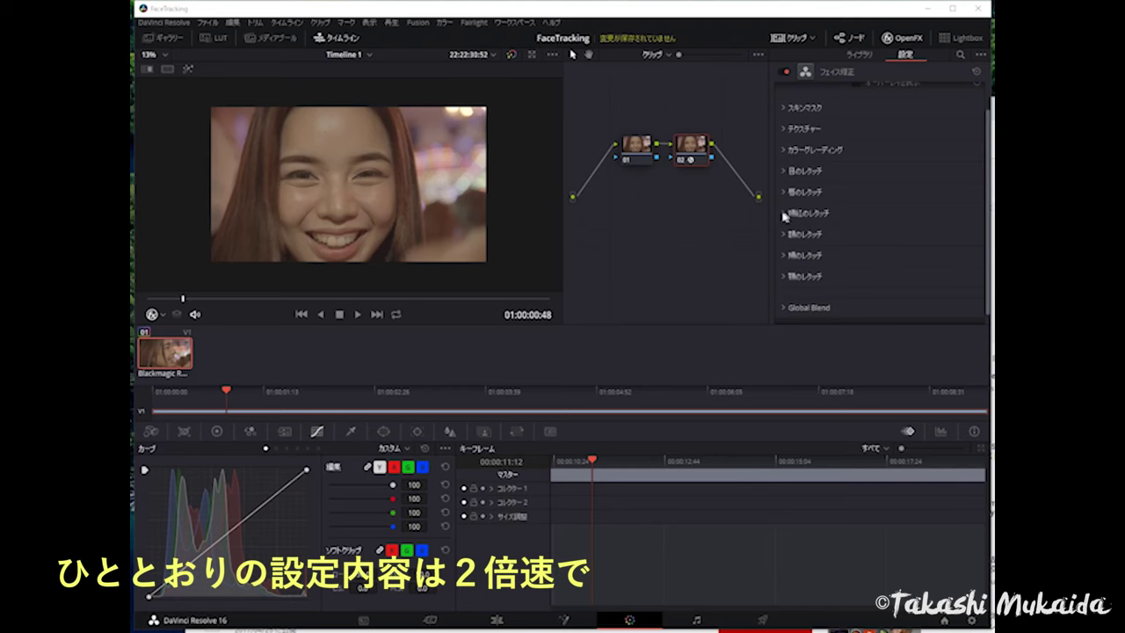
# Try blush hue, saturation and size adjustments, resetting the blush saturation to zero.
pyautogui.click(784, 213)
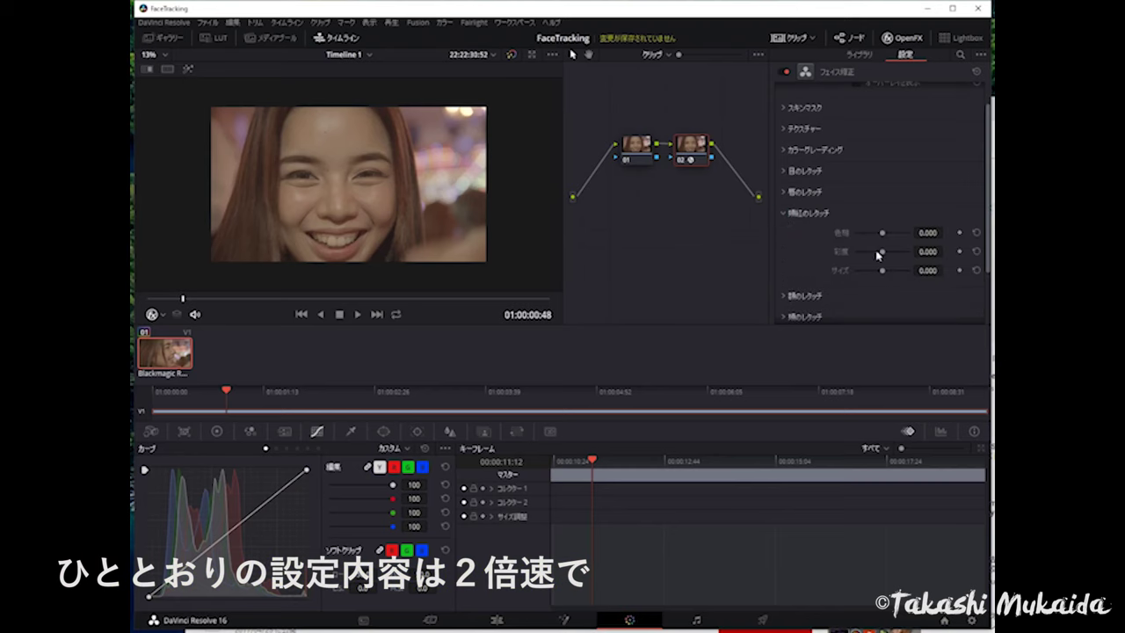
pyautogui.moveTo(882, 234); pyautogui.dragTo(922, 230)
pyautogui.moveTo(900, 248); pyautogui.dragTo(843, 257)
pyautogui.click(976, 251)
pyautogui.moveTo(883, 233); pyautogui.dragTo(917, 233)
pyautogui.moveTo(881, 271); pyautogui.dragTo(920, 272)
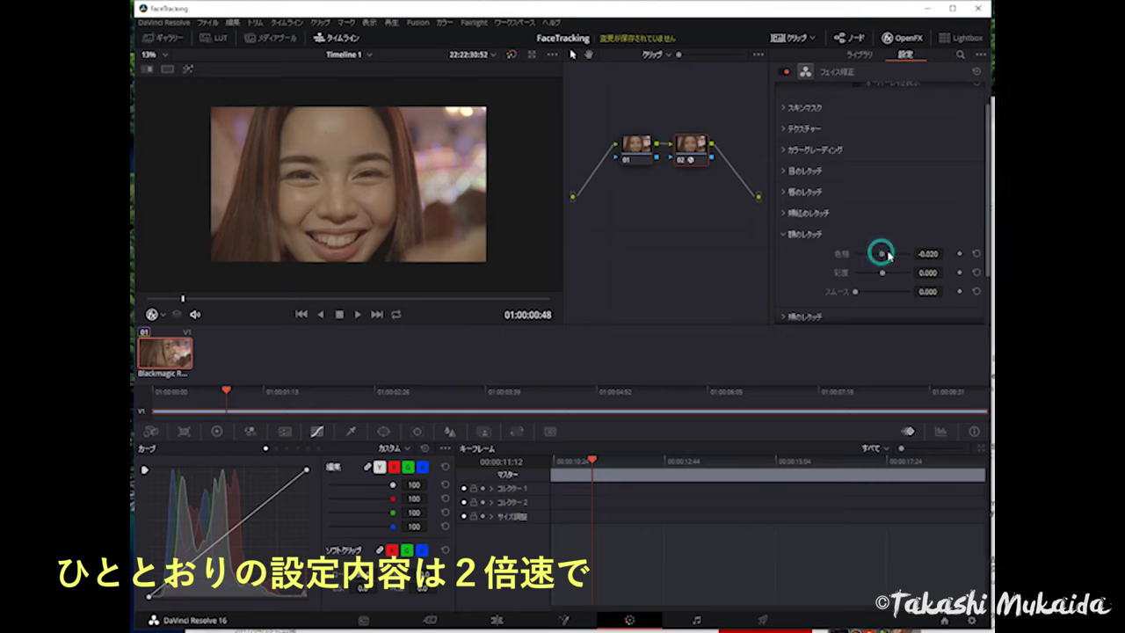
# Try a forehead hue shift, reset hue and saturation to 0.000, then smooth the forehead.
pyautogui.moveTo(879, 254); pyautogui.dragTo(914, 276)
pyautogui.click(976, 254)
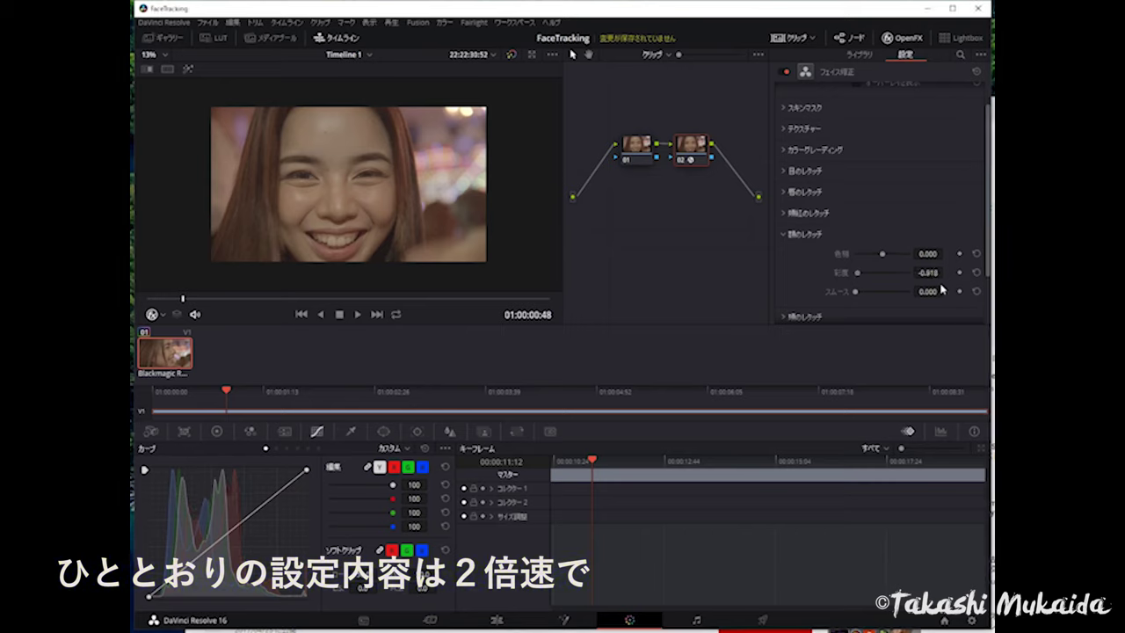
pyautogui.click(974, 272)
pyautogui.moveTo(855, 291); pyautogui.dragTo(926, 291)
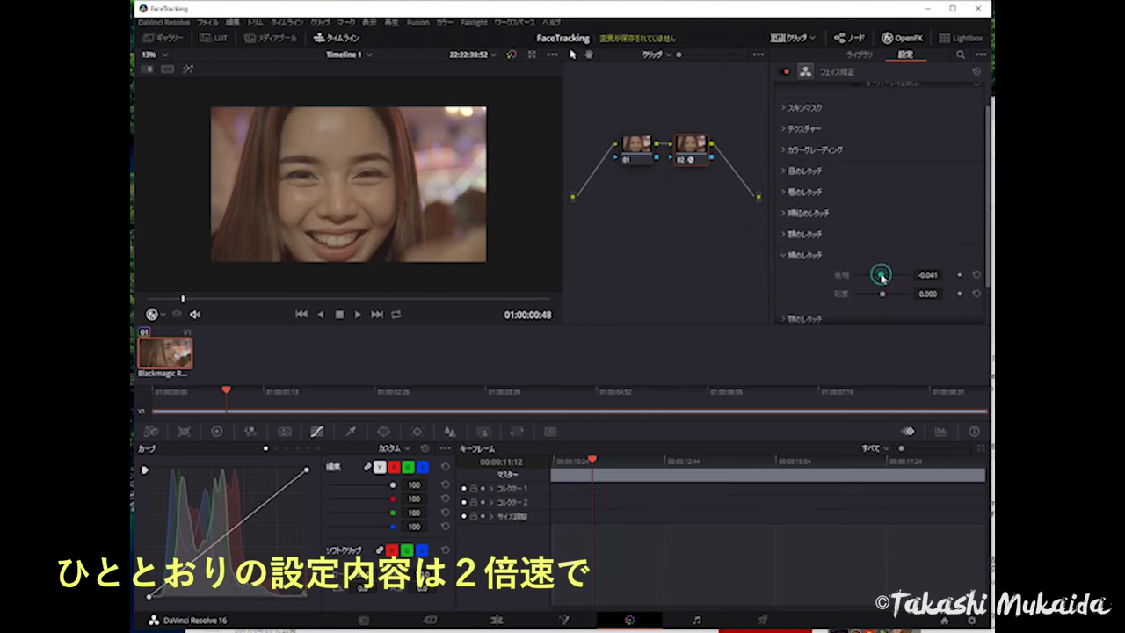
# Push the cheek hue to its minimum, reset it, then adjust cheek saturation.
pyautogui.moveTo(881, 276); pyautogui.dragTo(813, 296)
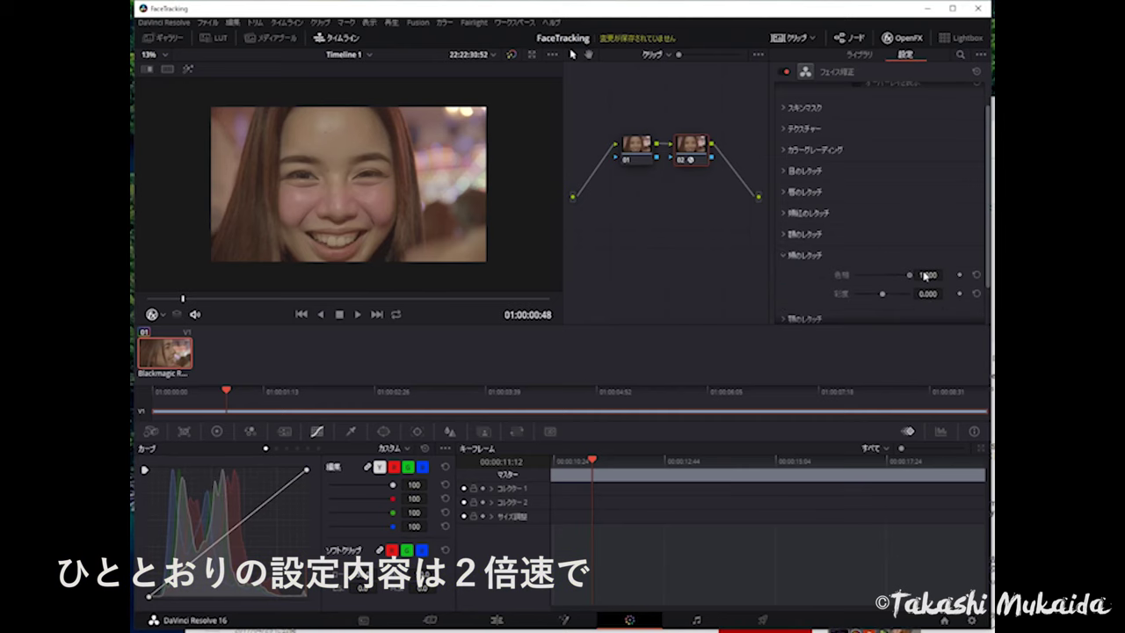
pyautogui.click(975, 274)
pyautogui.doubleClick(881, 294)
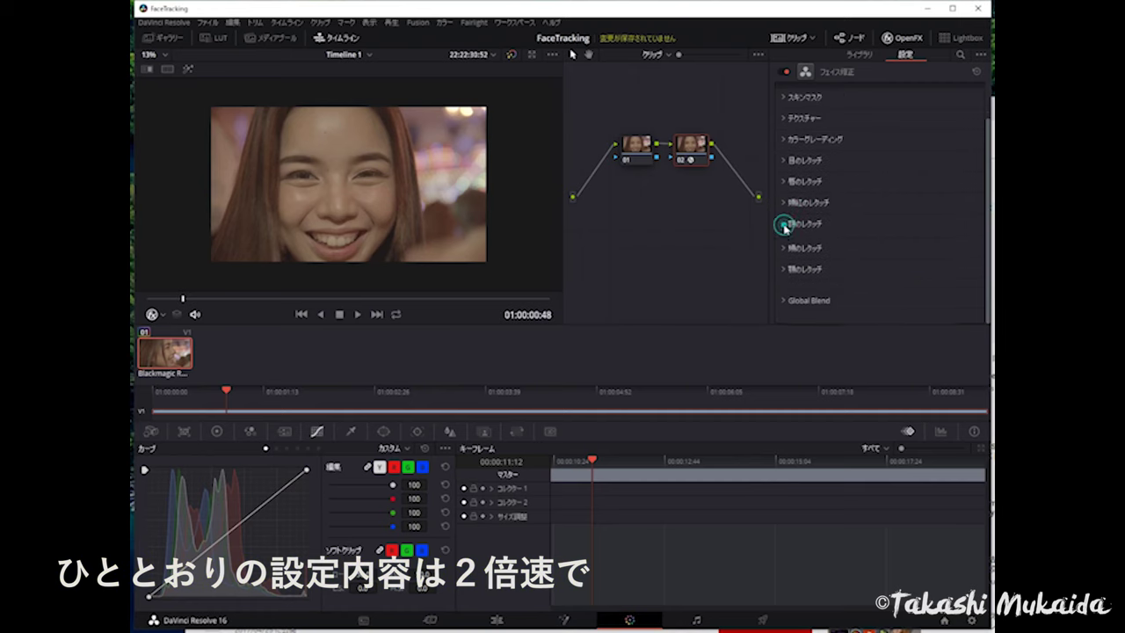
# Collapse Cheek Retouching, open Chin Retouching, sweep the chin hue, then reset it to 0.000.
pyautogui.click(785, 225)
pyautogui.scroll(-1, 818, 247)
pyautogui.click(785, 163)
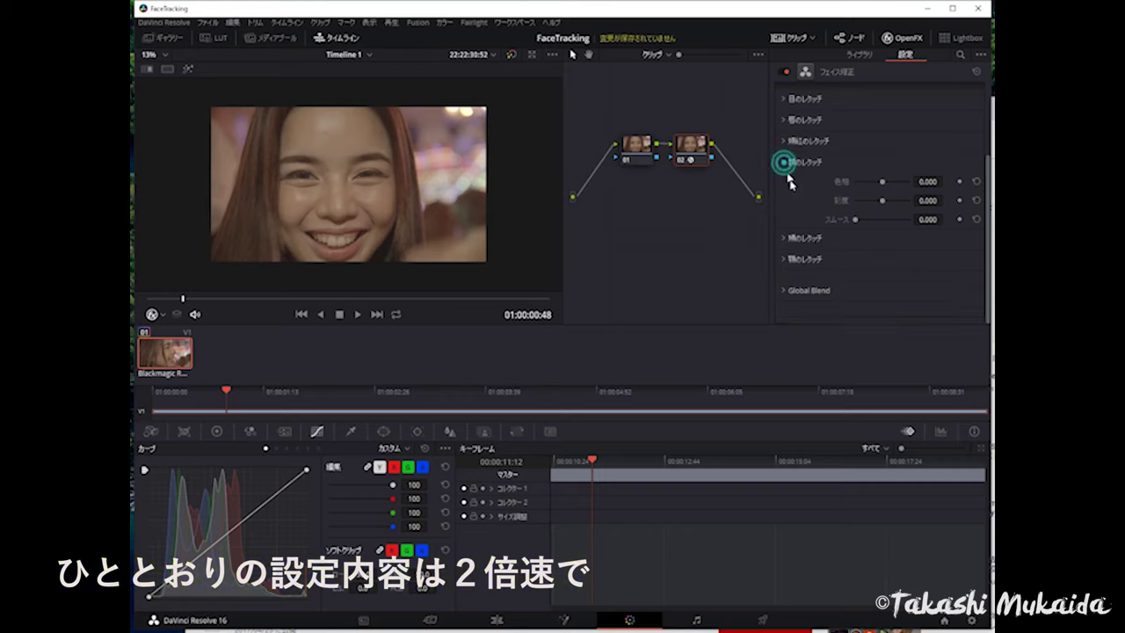
pyautogui.click(797, 266)
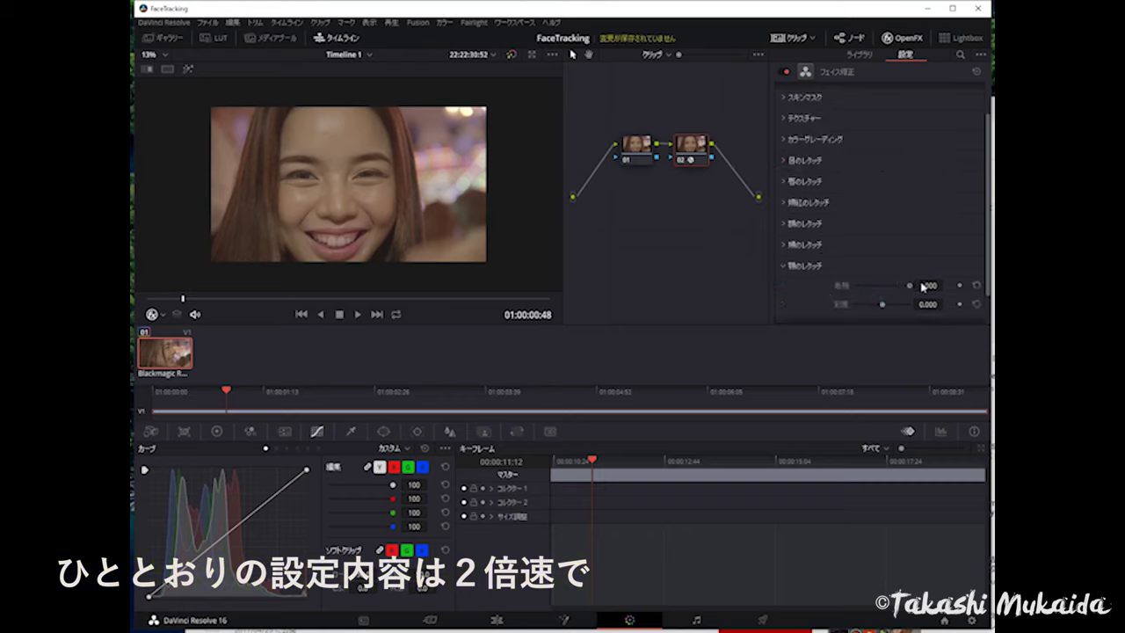
pyautogui.moveTo(923, 286); pyautogui.dragTo(914, 297)
pyautogui.moveTo(832, 300)
pyautogui.mouseDown()
pyautogui.moveTo(926, 292)
pyautogui.moveTo(925, 316)
pyautogui.mouseUp()
pyautogui.click(975, 286)
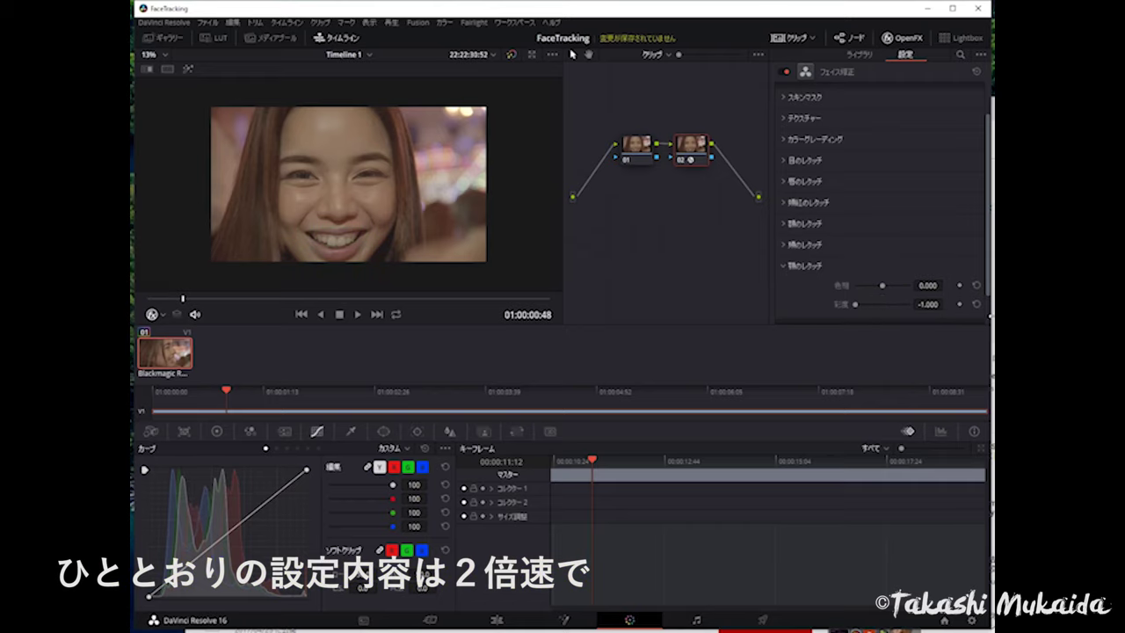